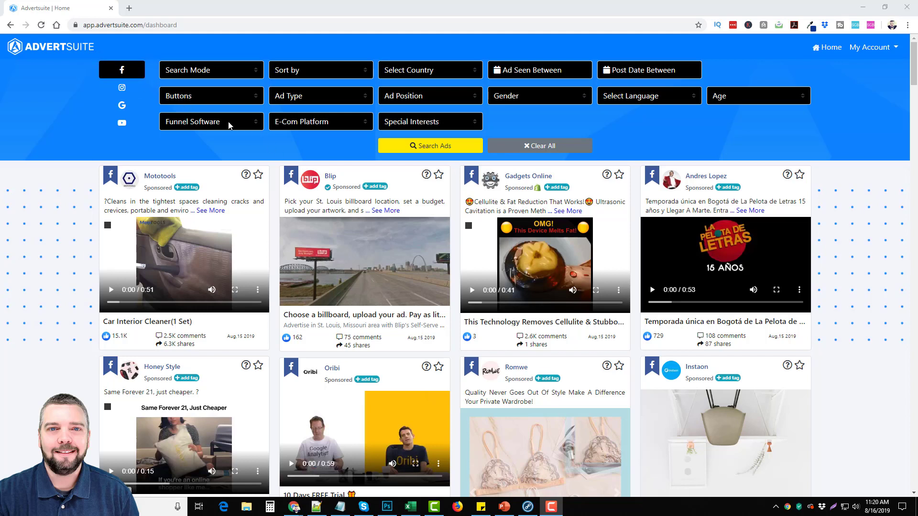
# Switch Search Mode to Keywords and look through the Buttons filter options
pyautogui.click(254, 71)
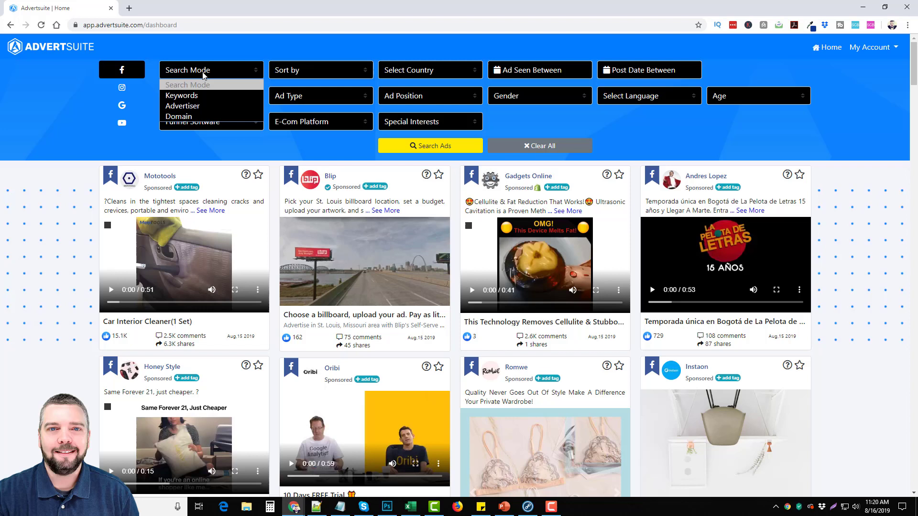
pyautogui.click(188, 96)
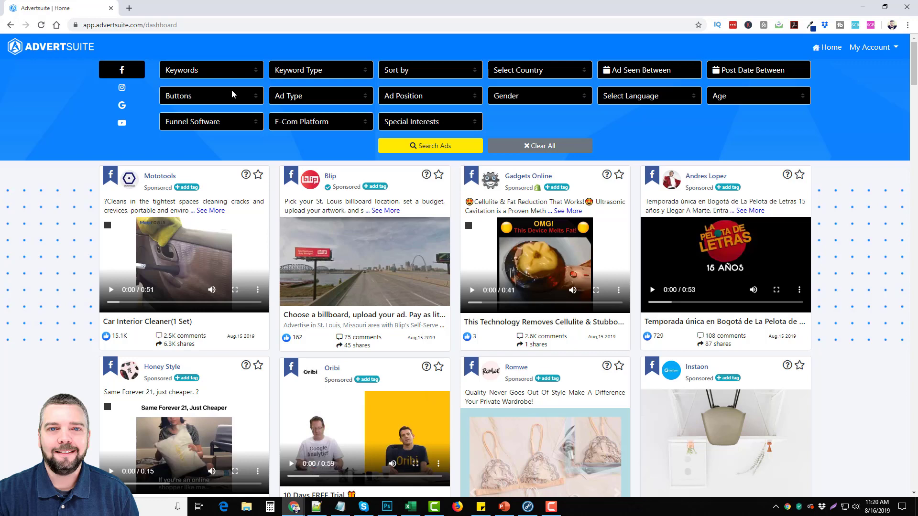
pyautogui.click(255, 97)
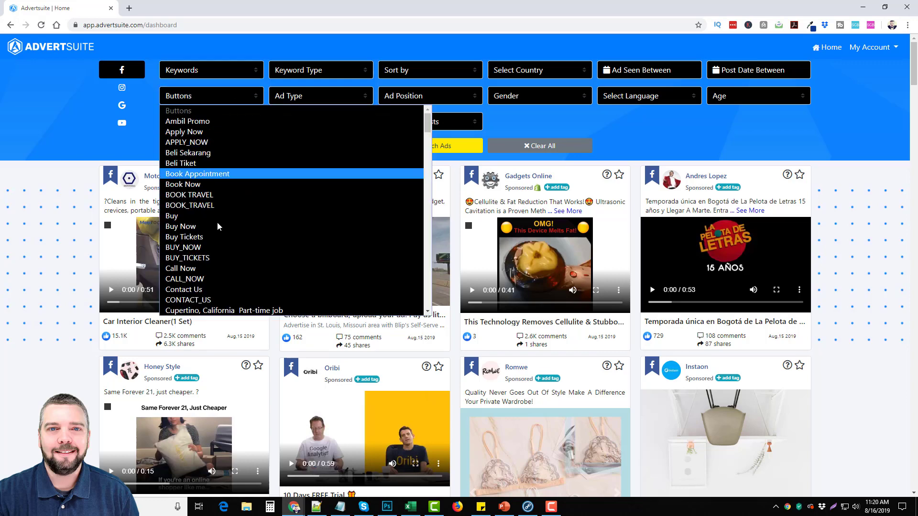
pyautogui.click(149, 135)
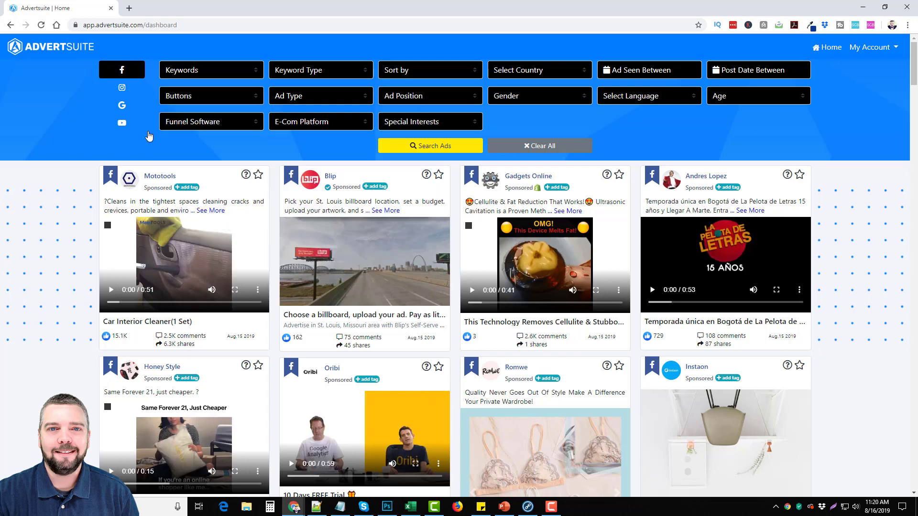
# Browse the Funnel Software options, then set Keyword Type to Ad Text
pyautogui.click(250, 121)
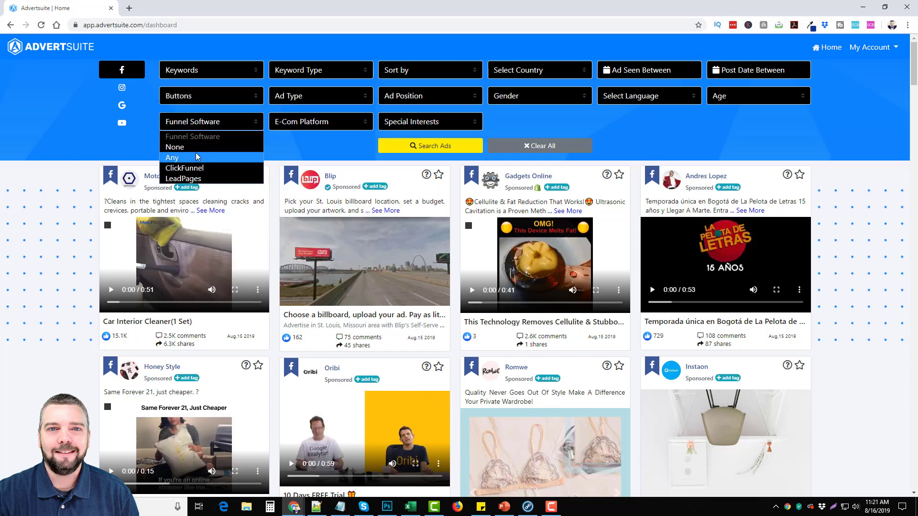
pyautogui.click(114, 126)
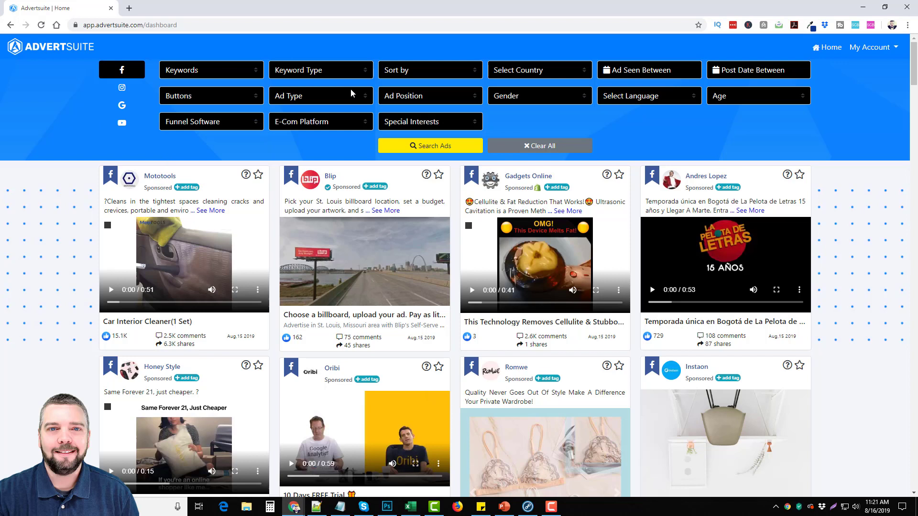
pyautogui.click(352, 72)
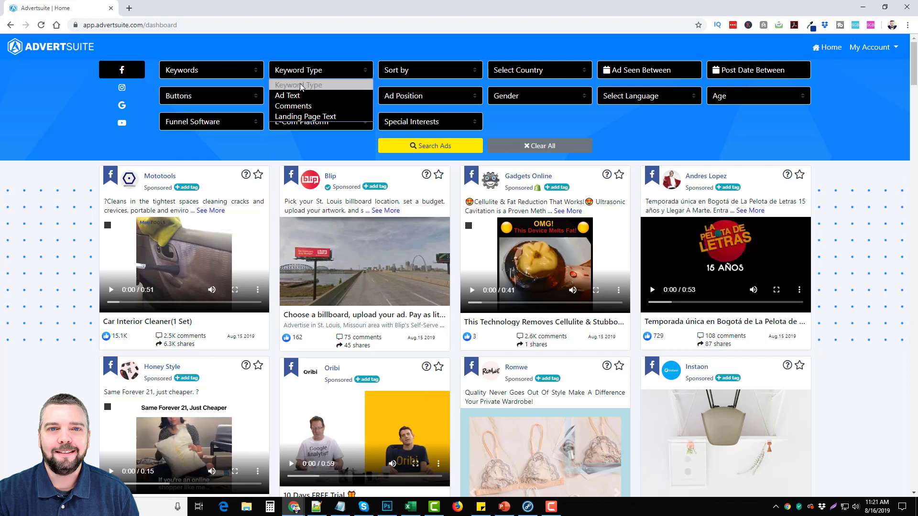
pyautogui.click(293, 97)
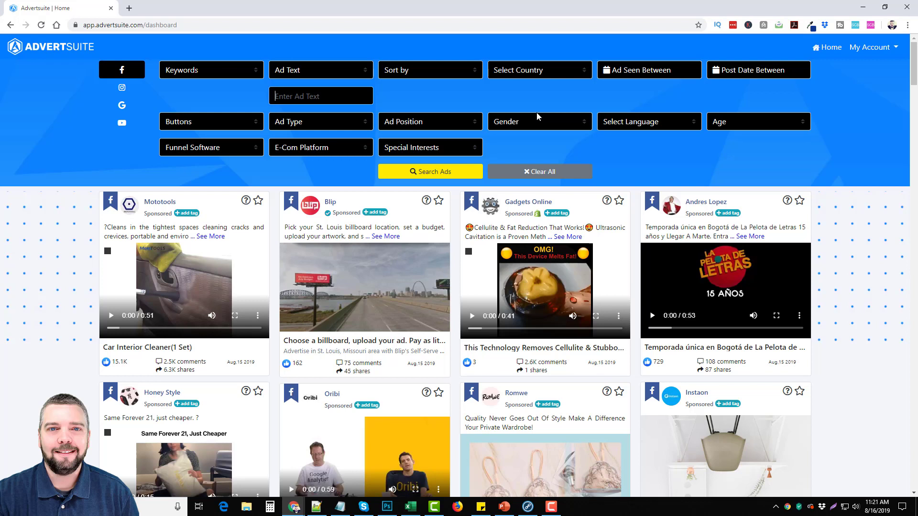
pyautogui.write('pizza')
# Run the Facebook ad-text search for 'pizza'
pyautogui.click(431, 171)
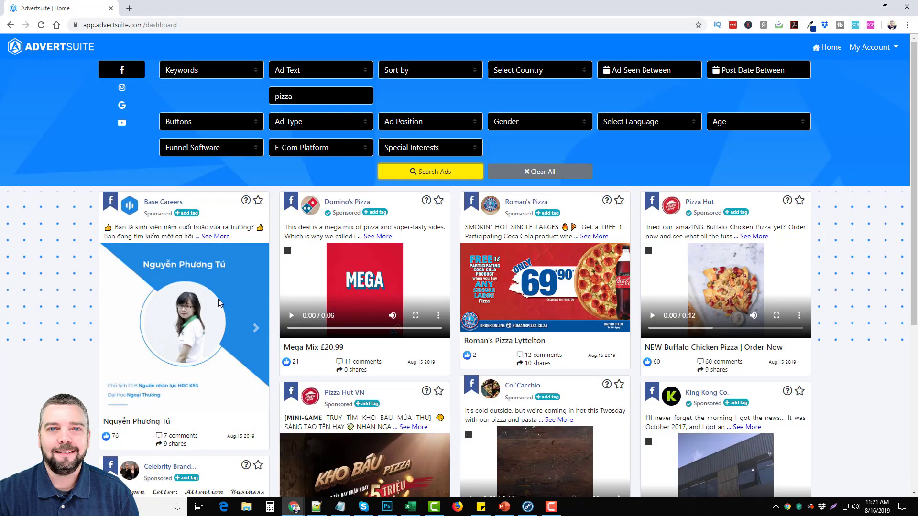
pyautogui.scroll(-4, 221, 301)
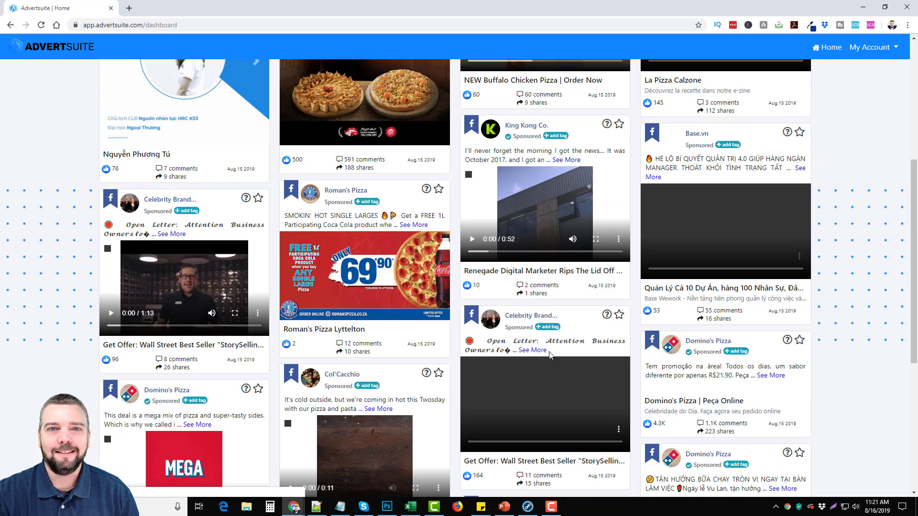
pyautogui.scroll(-5, 415, 340)
pyautogui.scroll(-5, 415, 340)
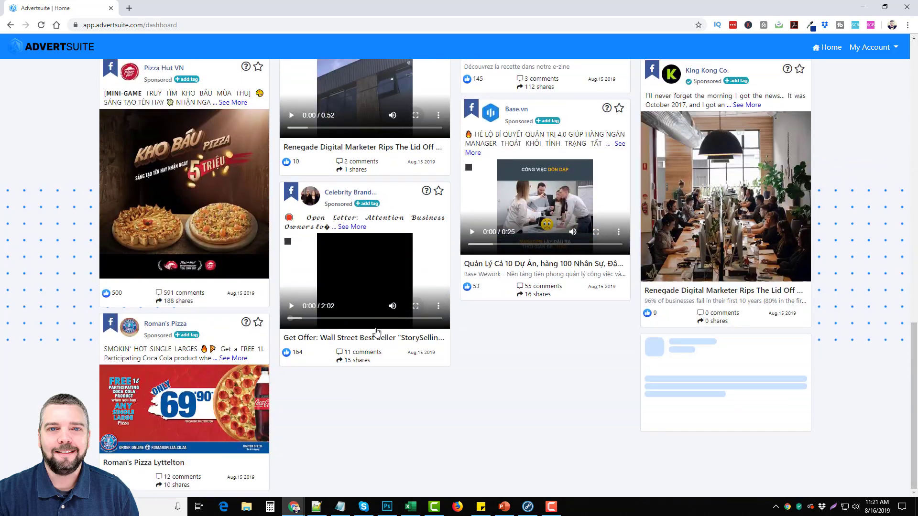
pyautogui.scroll(-3, 448, 328)
pyautogui.scroll(-2, 431, 326)
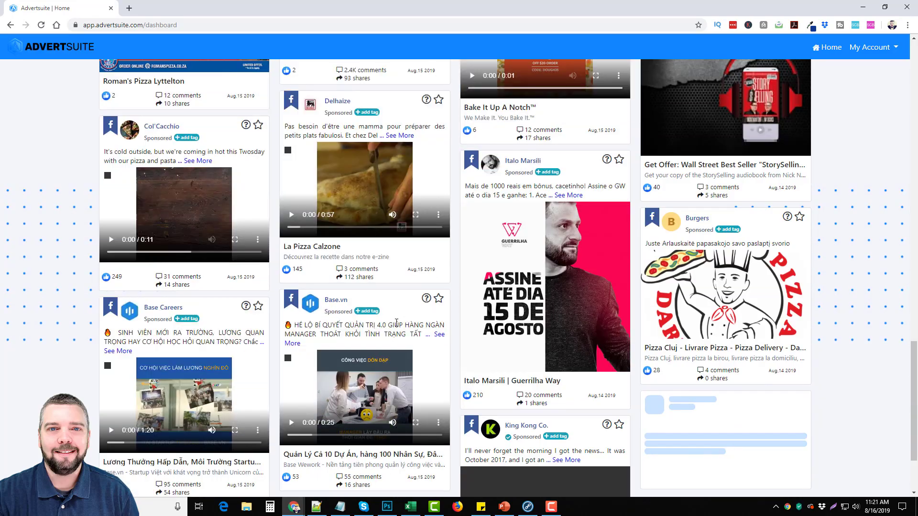
pyautogui.scroll(5, 396, 323)
pyautogui.scroll(5, 396, 323)
pyautogui.scroll(5, 396, 323)
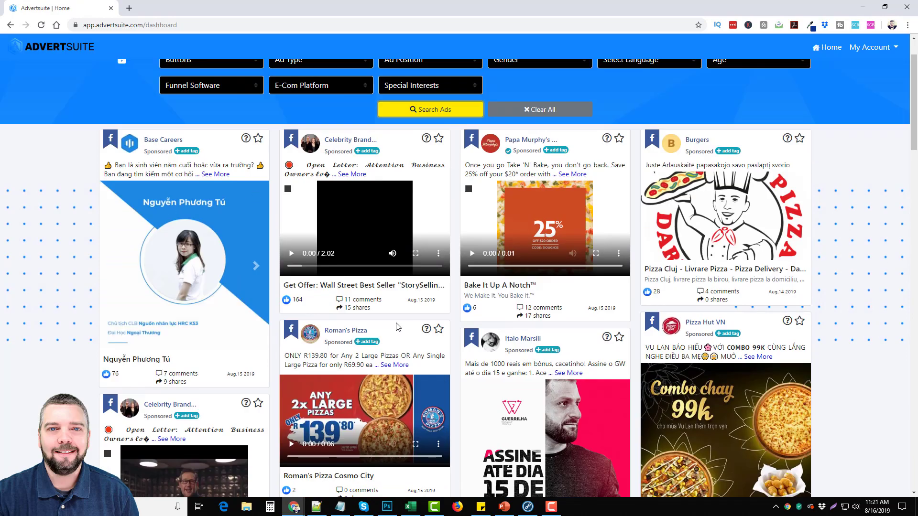
pyautogui.scroll(3, 396, 323)
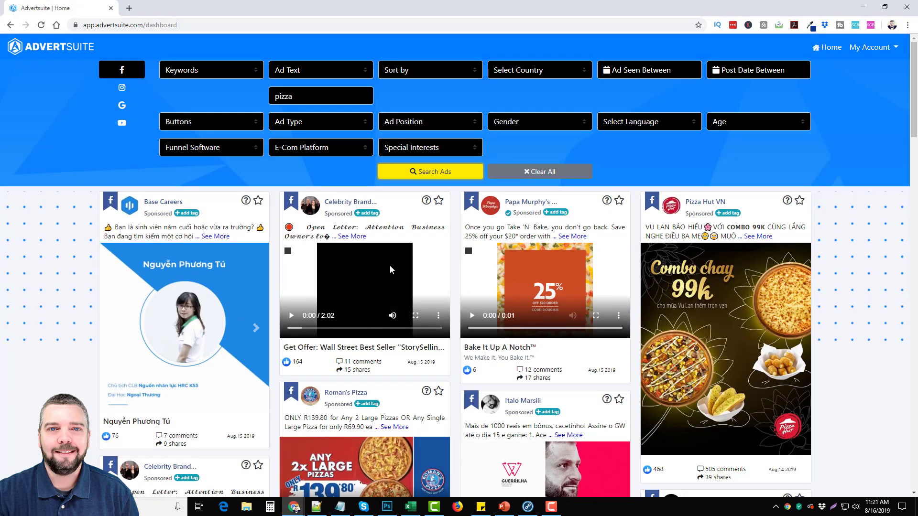
# Sort the pizza ad results by Likes and rerun the search
pyautogui.click(475, 73)
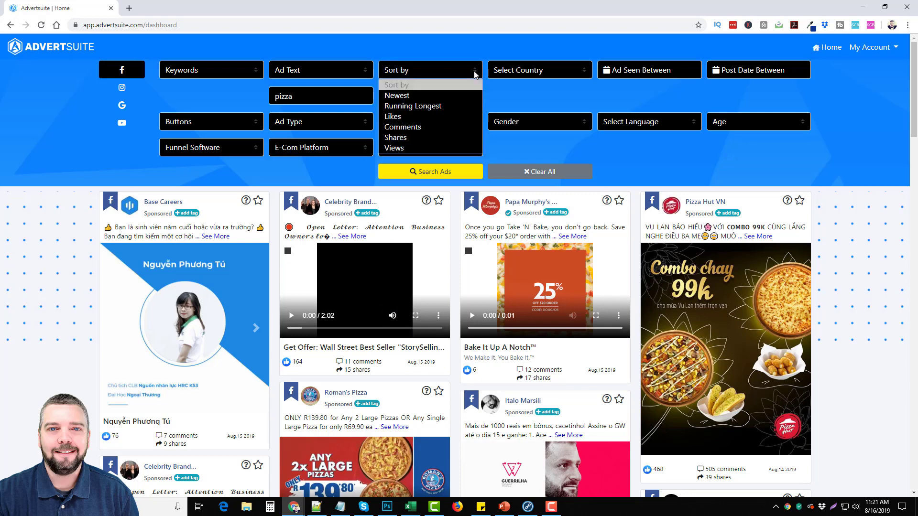
pyautogui.click(393, 116)
pyautogui.click(430, 172)
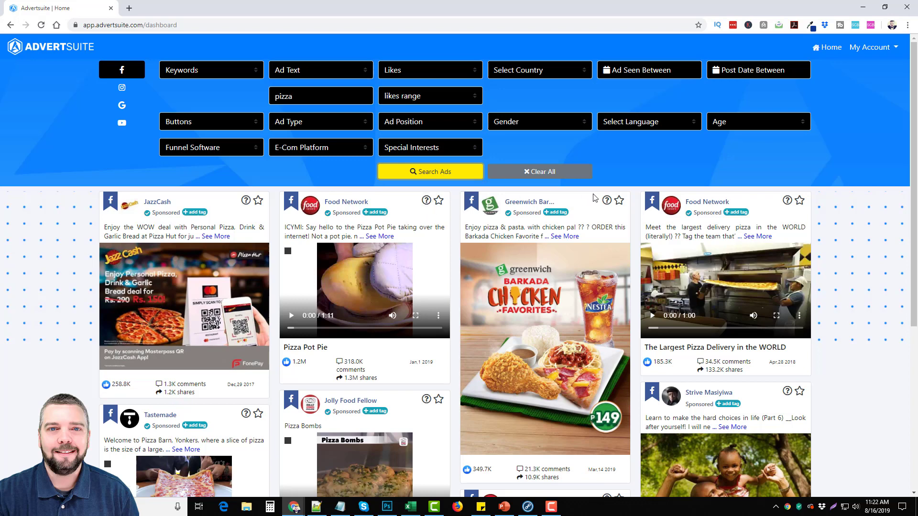
# Open the Pizza Pot Pie ad details and play, then pause, its Facebook landing video
pyautogui.click(426, 202)
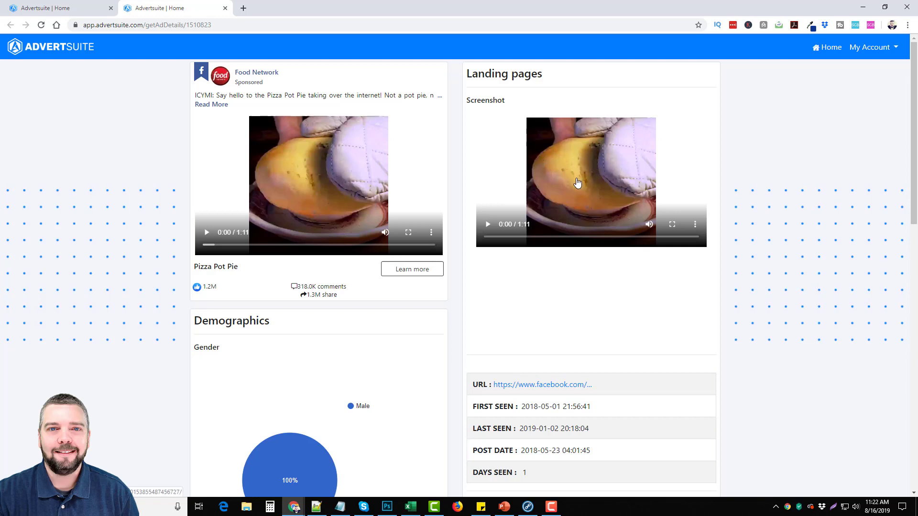
pyautogui.click(607, 172)
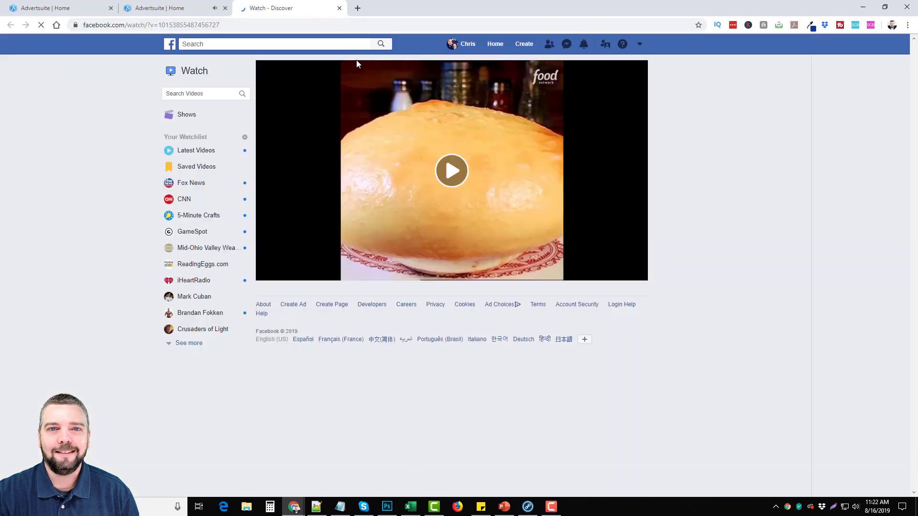
pyautogui.click(340, 8)
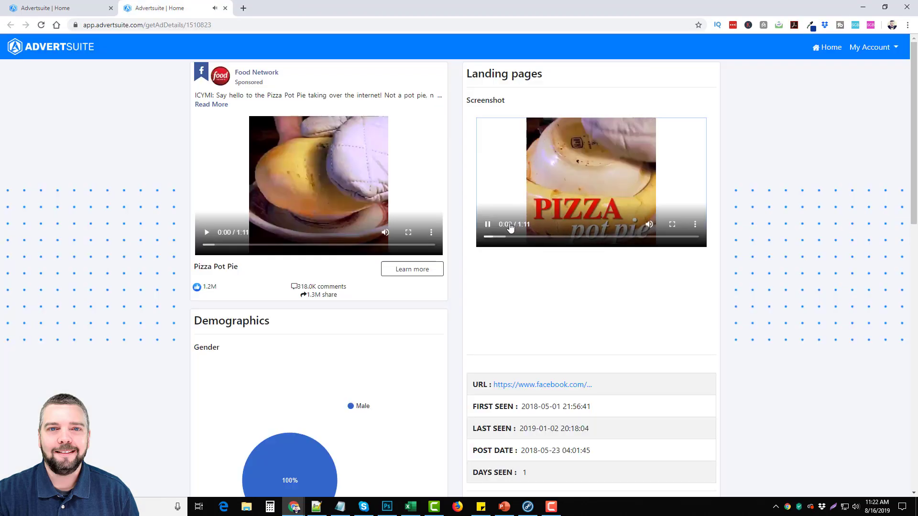
pyautogui.click(487, 225)
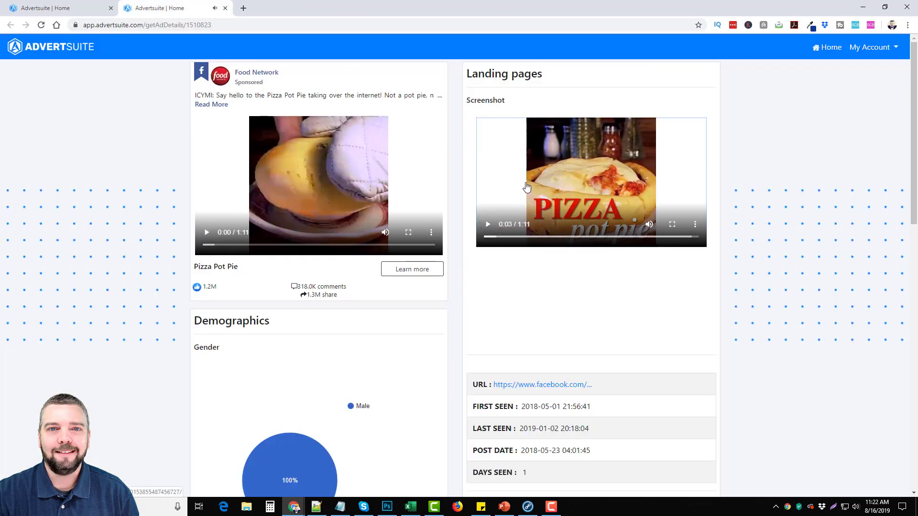
# Expand the ad's full description and check its Facebook destination page
pyautogui.click(221, 107)
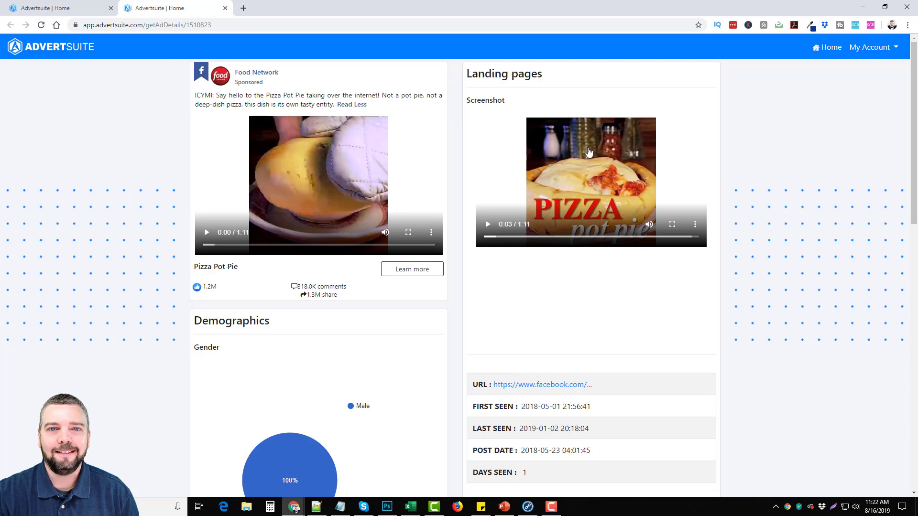
pyautogui.click(413, 272)
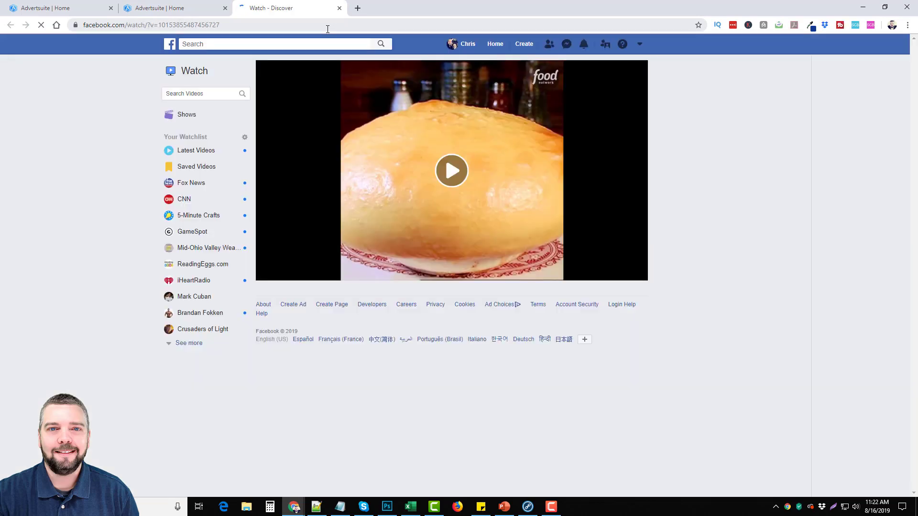
pyautogui.click(339, 8)
pyautogui.scroll(-3, 230, 342)
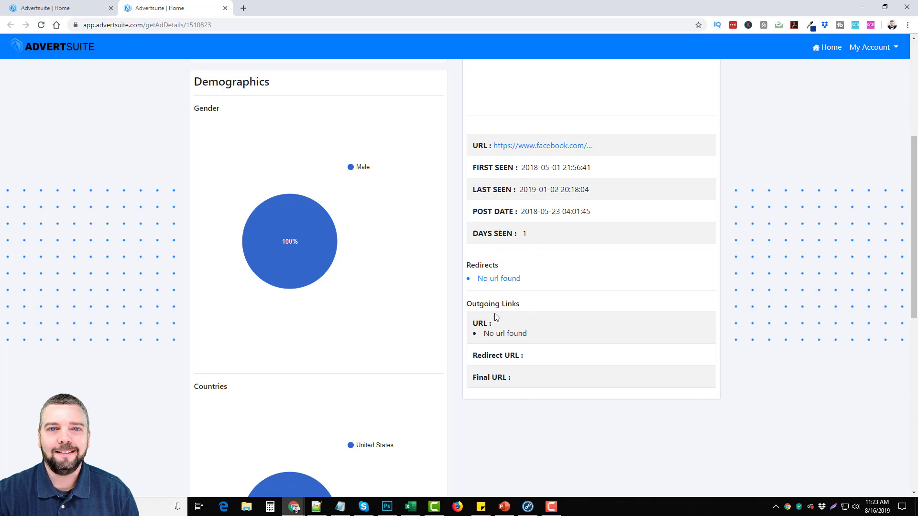
pyautogui.scroll(-5, 416, 345)
pyautogui.scroll(10, 308, 344)
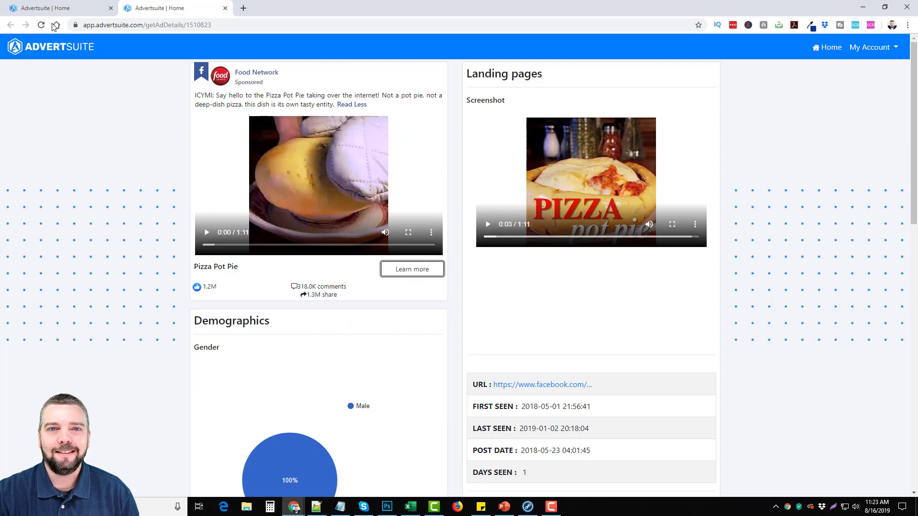
pyautogui.click(50, 8)
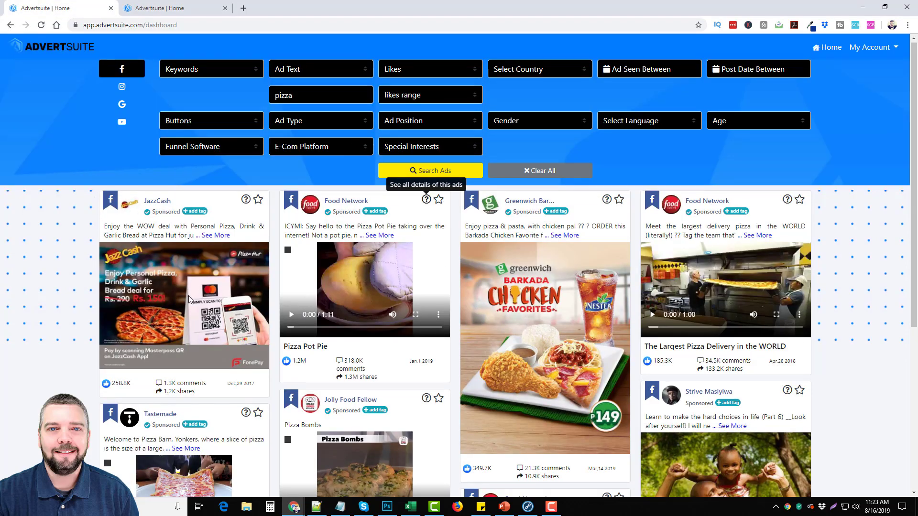
pyautogui.scroll(-4, 205, 237)
pyautogui.scroll(-1, 177, 245)
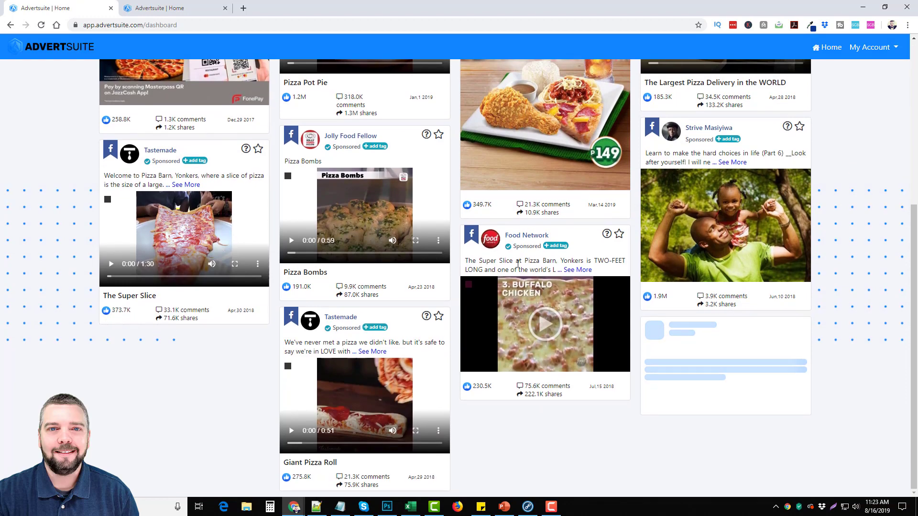
pyautogui.scroll(-4, 363, 302)
pyautogui.scroll(-4, 388, 280)
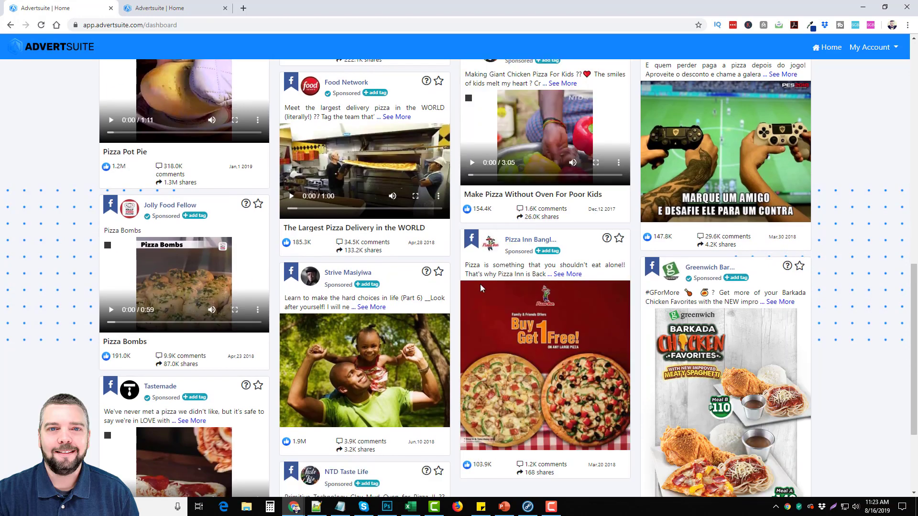
pyautogui.scroll(-2, 470, 293)
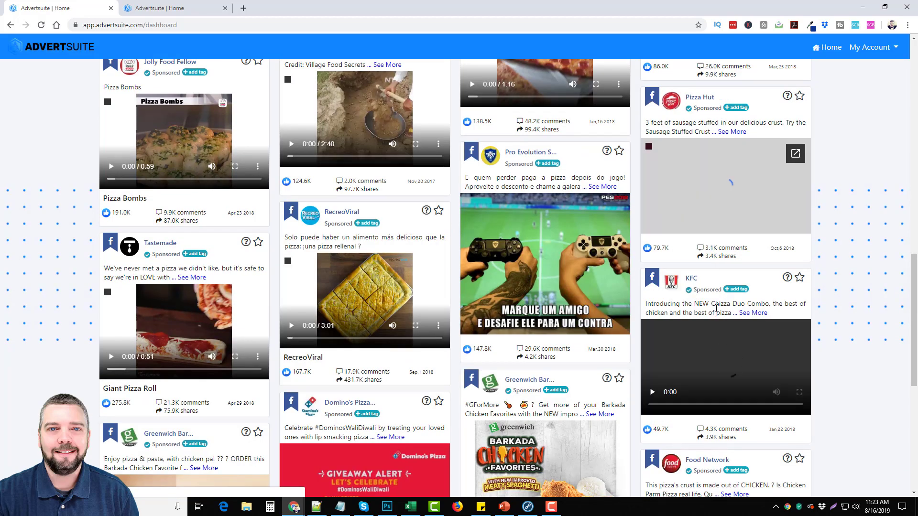
pyautogui.scroll(-3, 531, 364)
pyautogui.scroll(6, 532, 287)
pyautogui.scroll(-3, 574, 215)
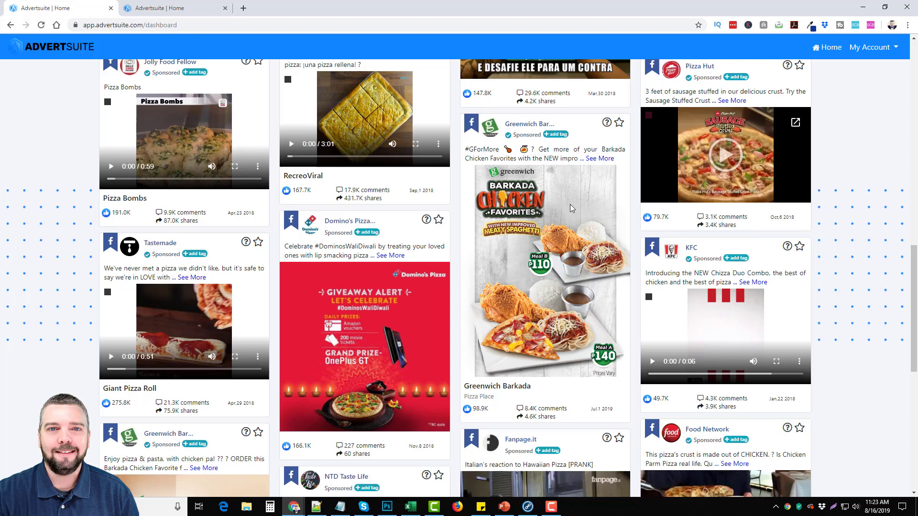
# View the Greenwich Barkada ad details in a new tab, then return to the first tab
pyautogui.click(606, 124)
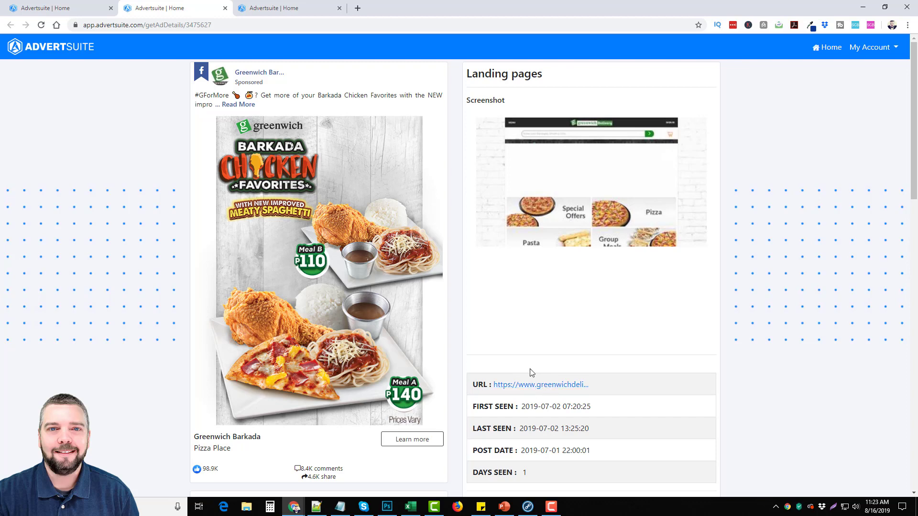
pyautogui.scroll(-5, 546, 287)
pyautogui.scroll(1, 552, 194)
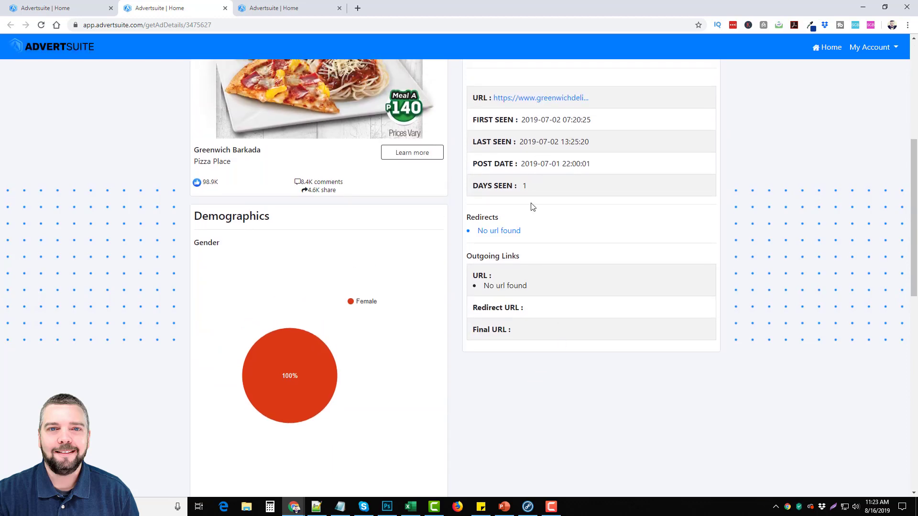
pyautogui.scroll(5, 370, 294)
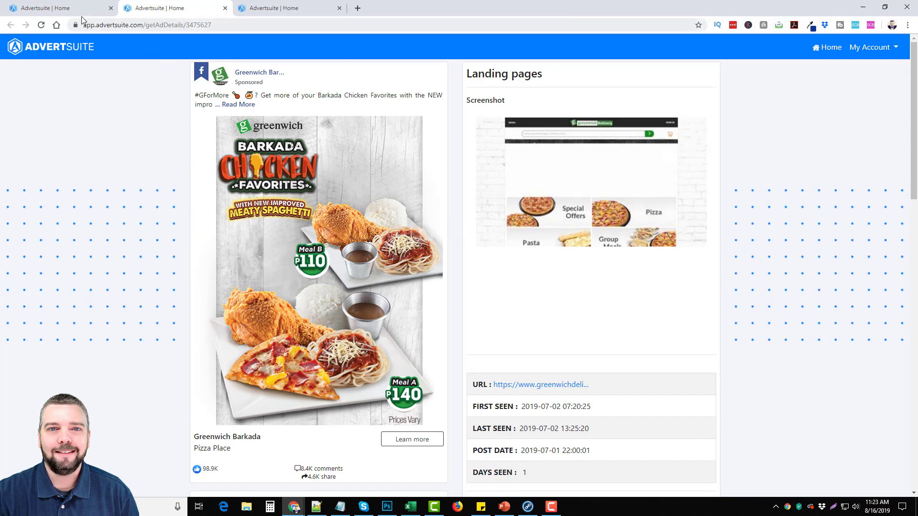
pyautogui.click(45, 8)
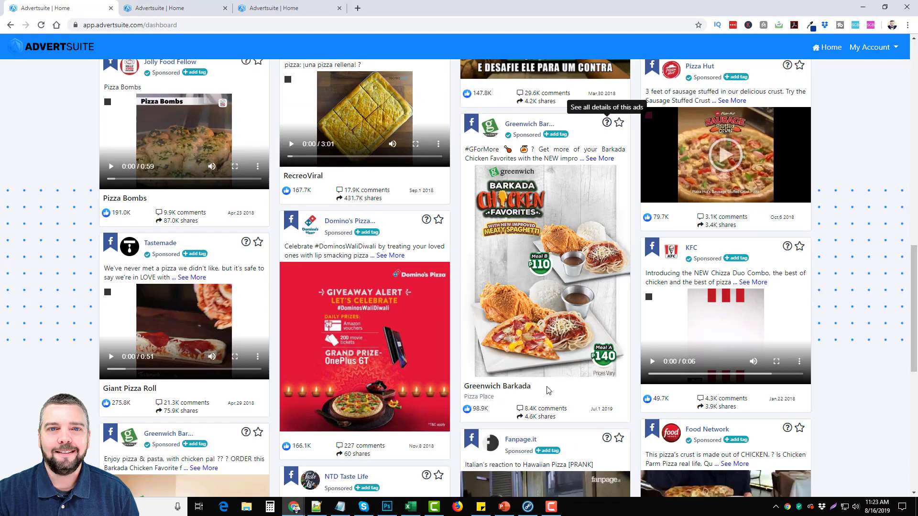
pyautogui.scroll(5, 547, 390)
pyautogui.scroll(5, 517, 359)
pyautogui.scroll(5, 502, 352)
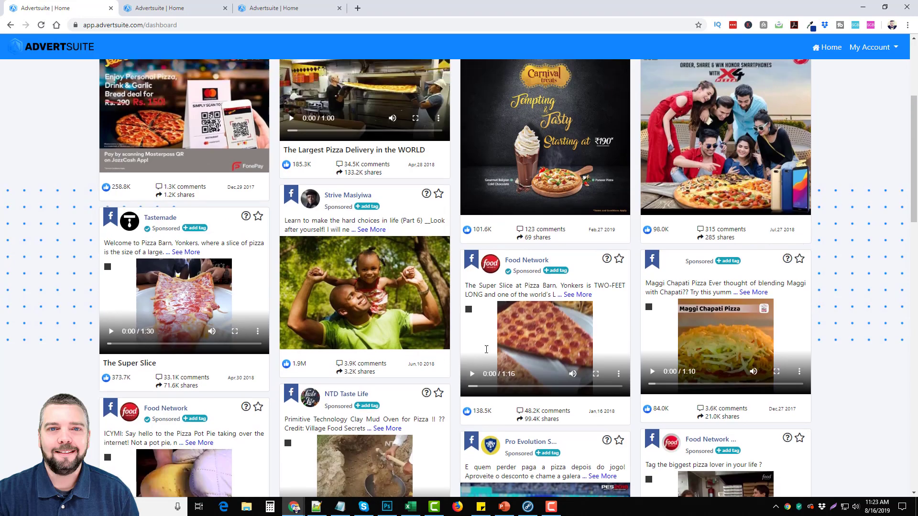
pyautogui.scroll(5, 486, 350)
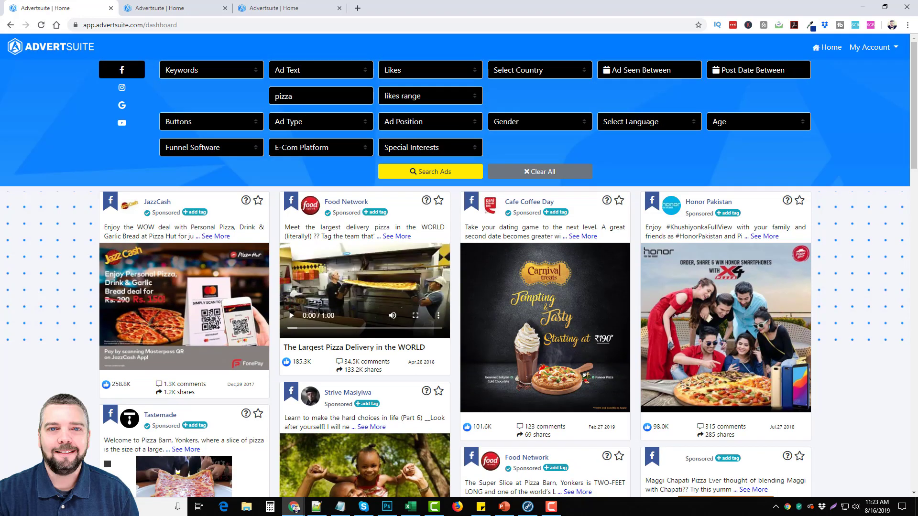
# Replace 'pizza' with 'mattress' in the Ad Text field and run the search
pyautogui.doubleClick(283, 96)
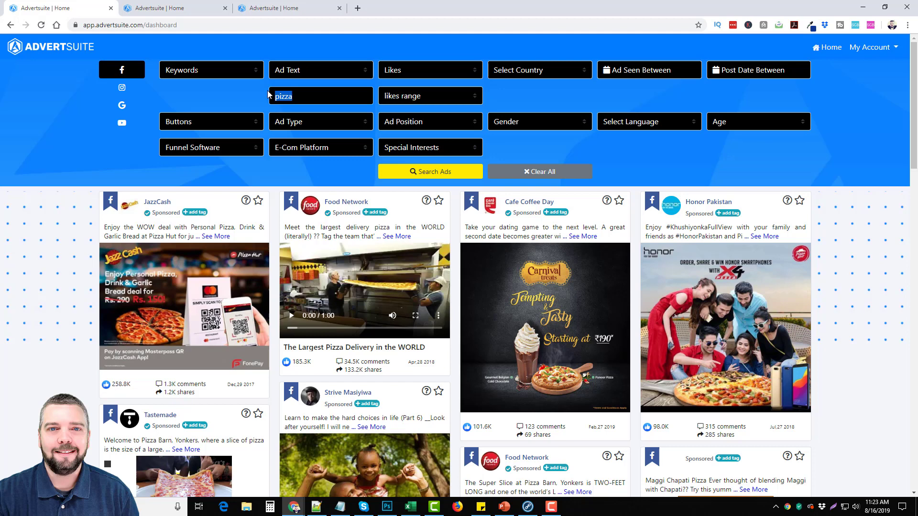
pyautogui.write('mattress')
pyautogui.click(417, 172)
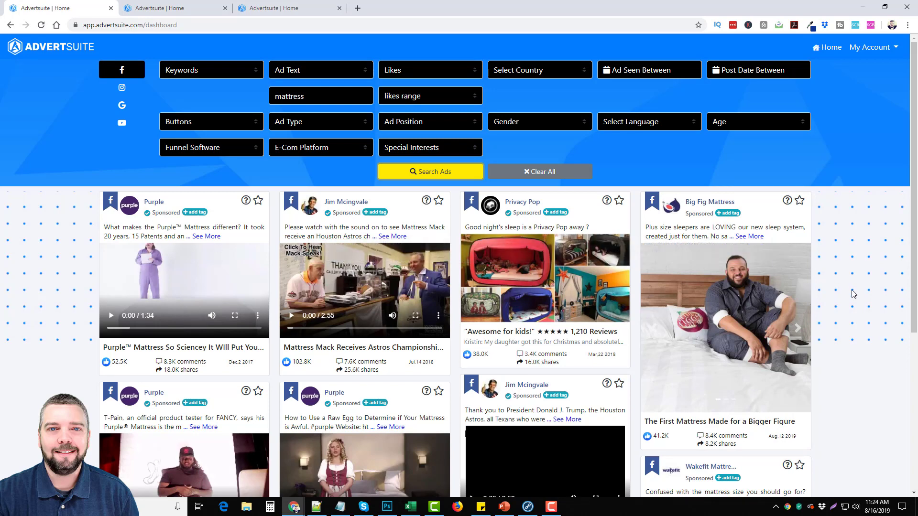
pyautogui.scroll(-2, 853, 293)
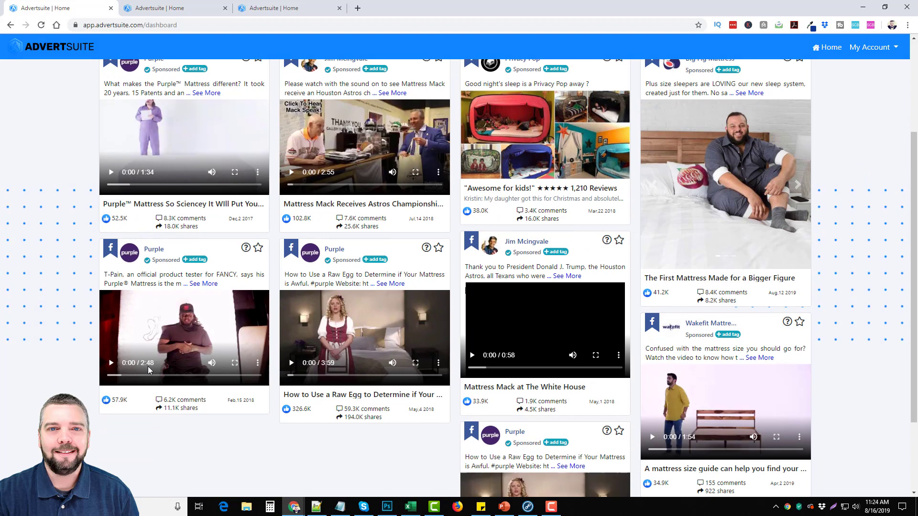
pyautogui.scroll(3, 358, 345)
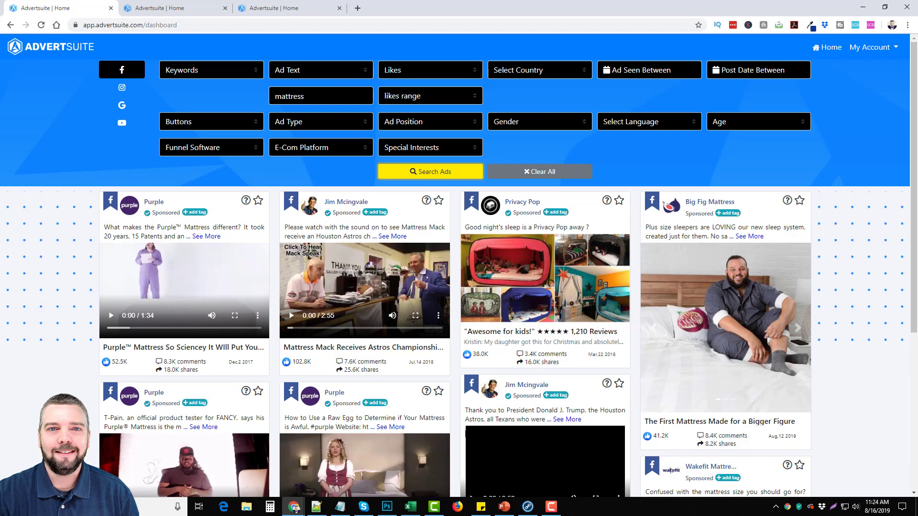
pyautogui.click(353, 126)
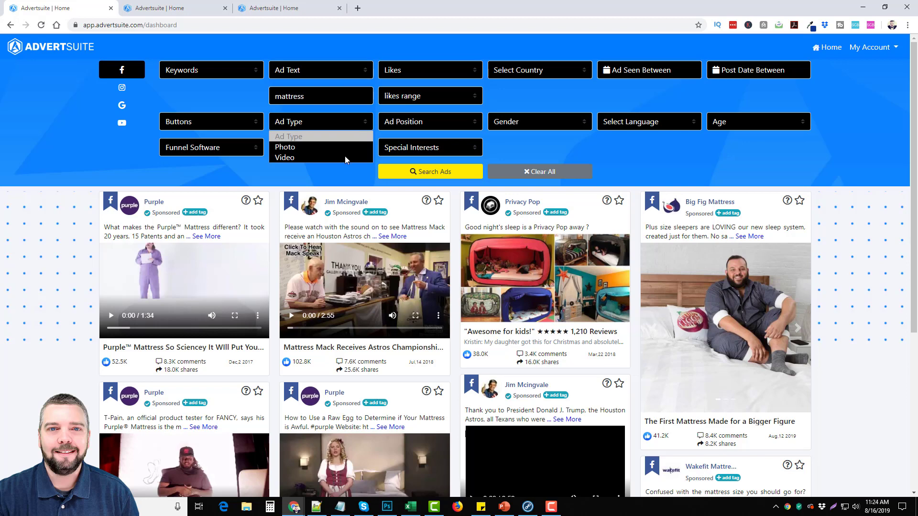
pyautogui.click(335, 168)
pyautogui.click(302, 149)
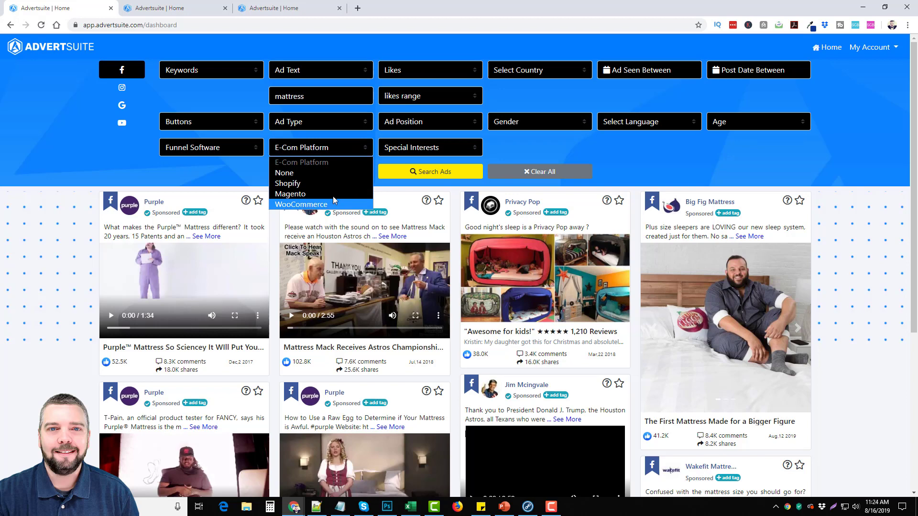
pyautogui.click(502, 148)
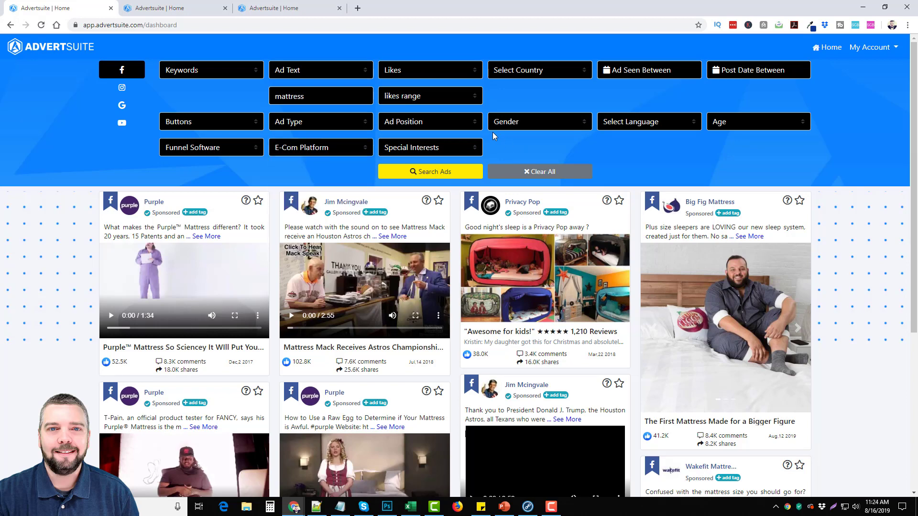
pyautogui.click(446, 100)
pyautogui.click(467, 132)
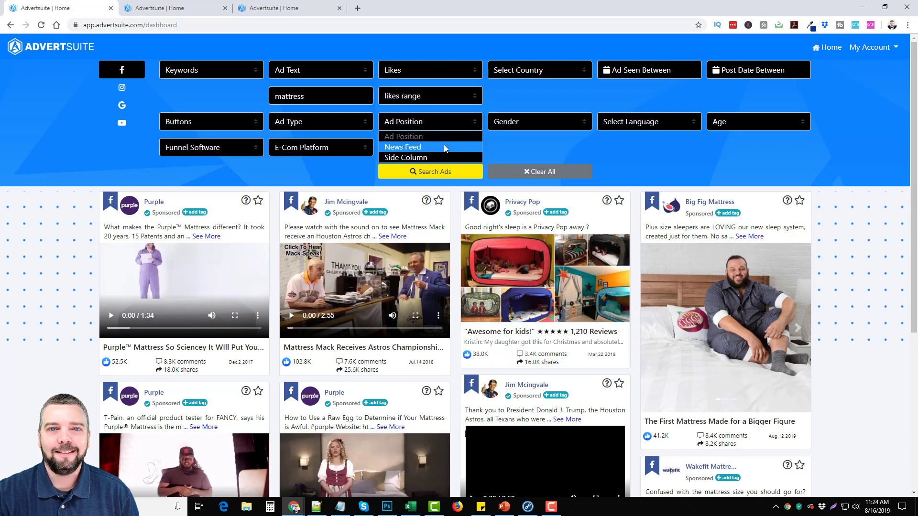
pyautogui.click(513, 149)
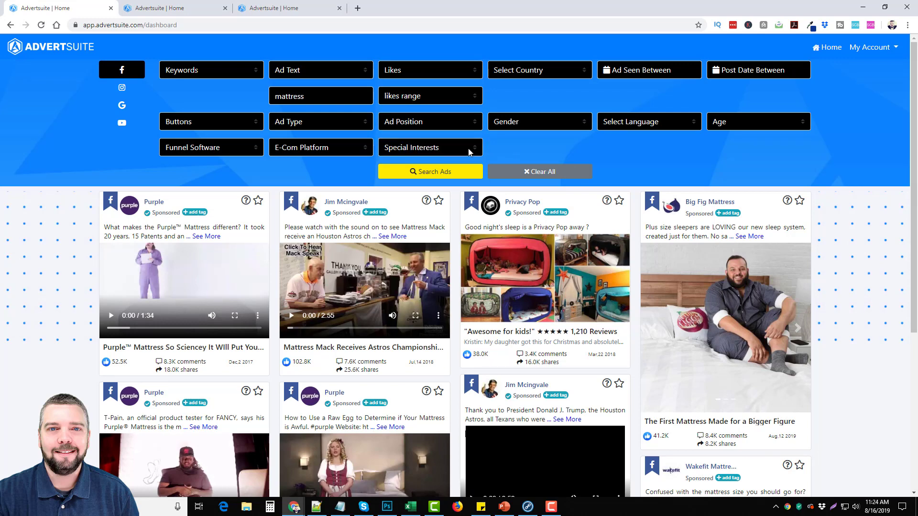
pyautogui.click(469, 151)
pyautogui.click(517, 142)
pyautogui.click(578, 72)
pyautogui.click(667, 79)
pyautogui.click(582, 126)
pyautogui.click(648, 123)
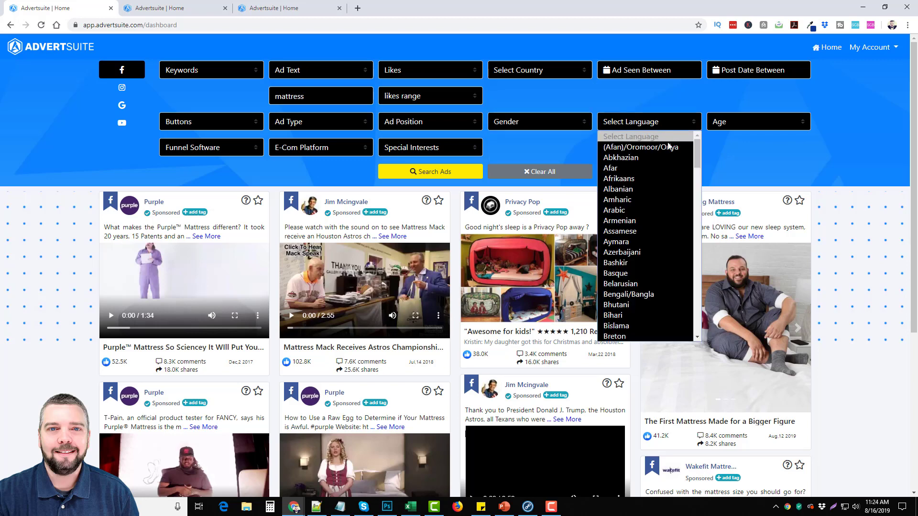
pyautogui.click(723, 128)
pyautogui.click(645, 155)
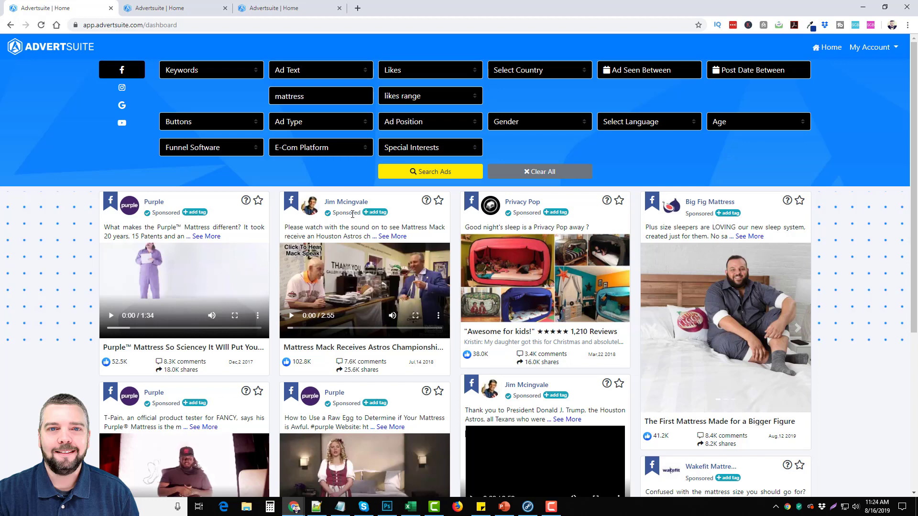
# Show Instagram ads, then switch the ad source to YouTube
pyautogui.click(122, 88)
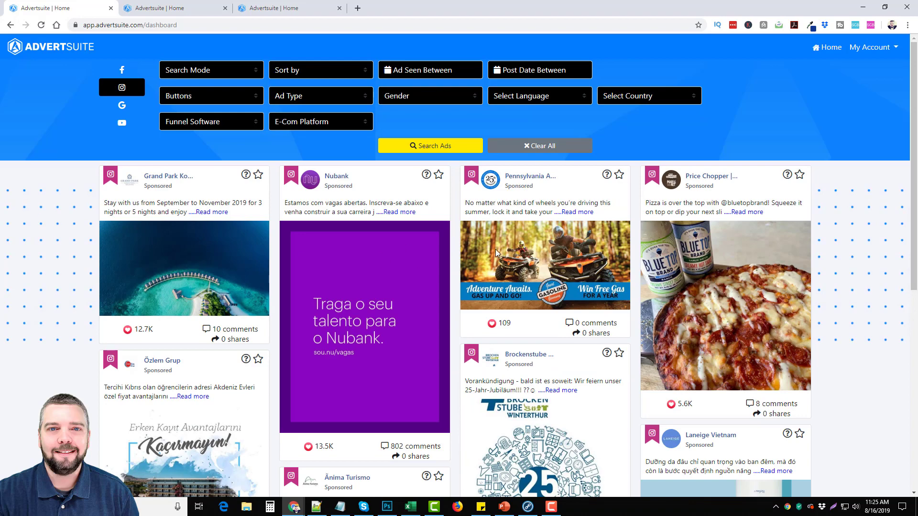
pyautogui.scroll(-3, 538, 254)
pyautogui.scroll(-1, 538, 255)
pyautogui.scroll(5, 337, 283)
pyautogui.click(122, 122)
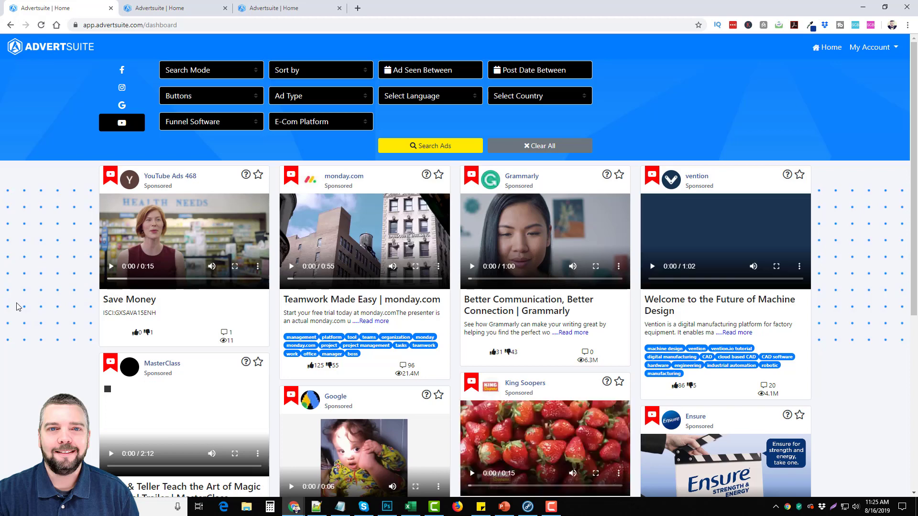
pyautogui.scroll(-3, 62, 288)
pyautogui.scroll(-1, 62, 288)
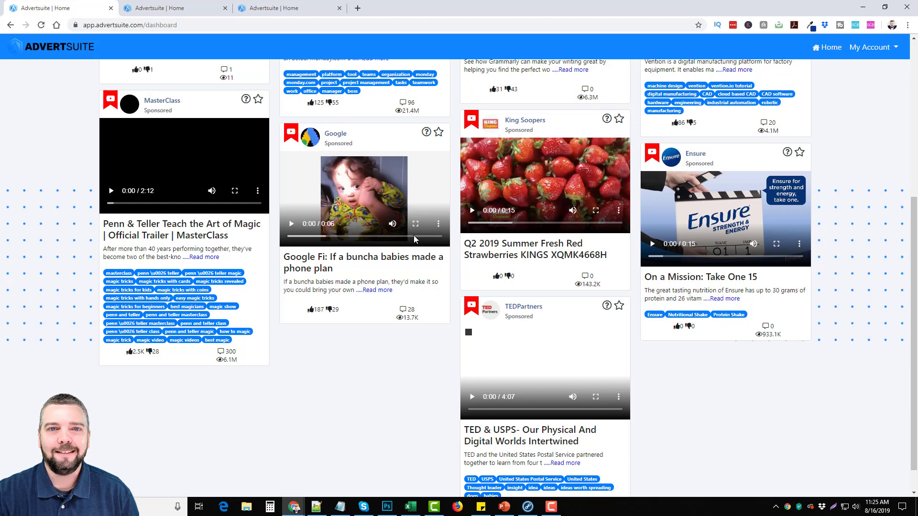
pyautogui.scroll(5, 414, 235)
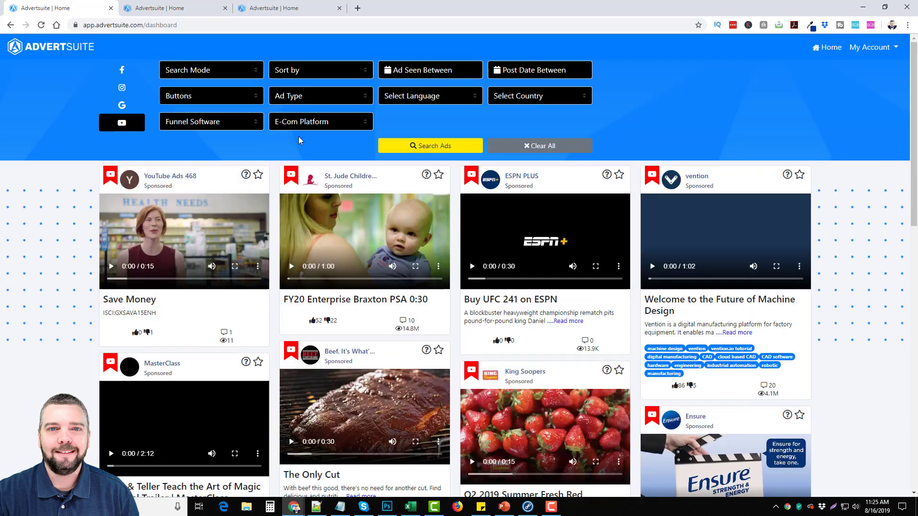